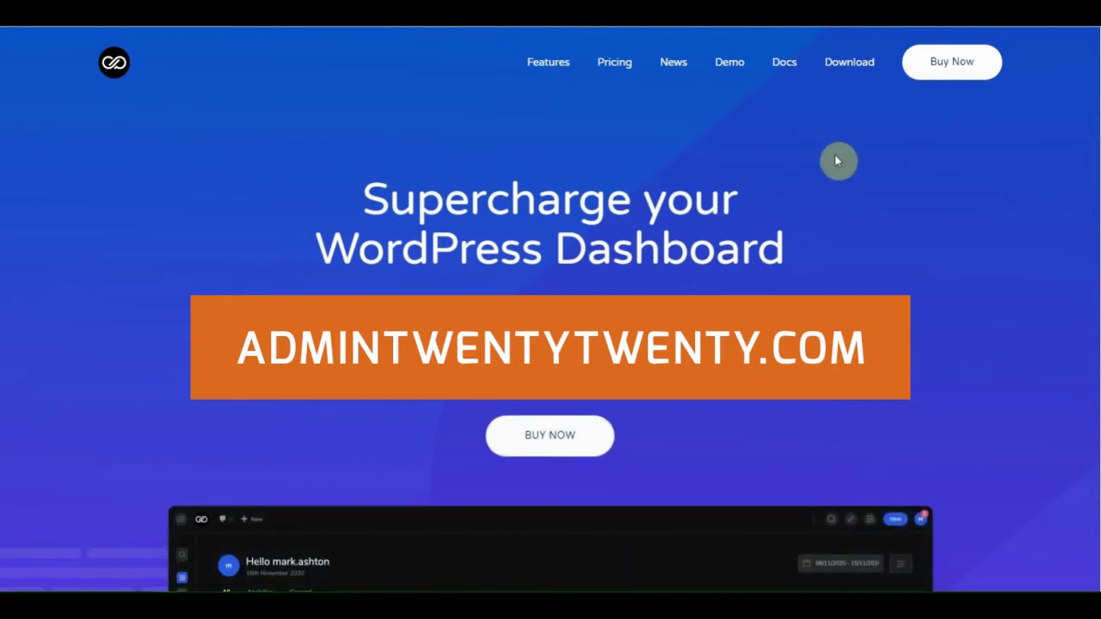
# Step: Scroll down to the pricing cards: Lite free, Single Site $39, Agency $159, Lifetime $249
pyautogui.scroll(-3, 834, 159)
pyautogui.scroll(-3, 836, 160)
pyautogui.scroll(-3, 836, 160)
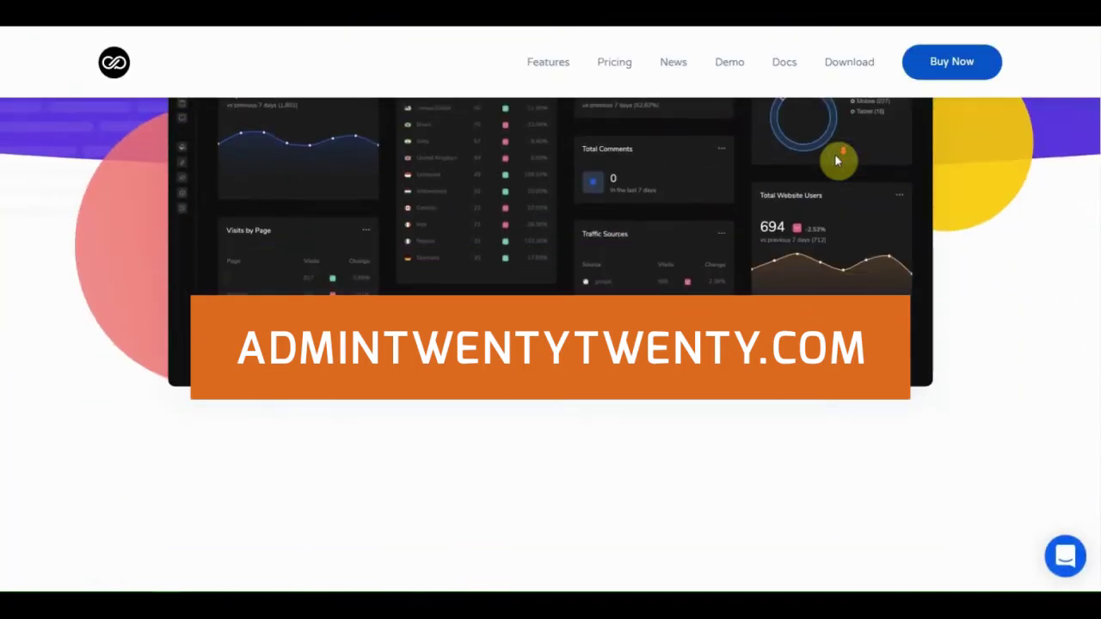
pyautogui.scroll(-3, 836, 159)
pyautogui.scroll(-3, 835, 160)
pyautogui.scroll(-2, 839, 160)
pyautogui.scroll(-3, 838, 160)
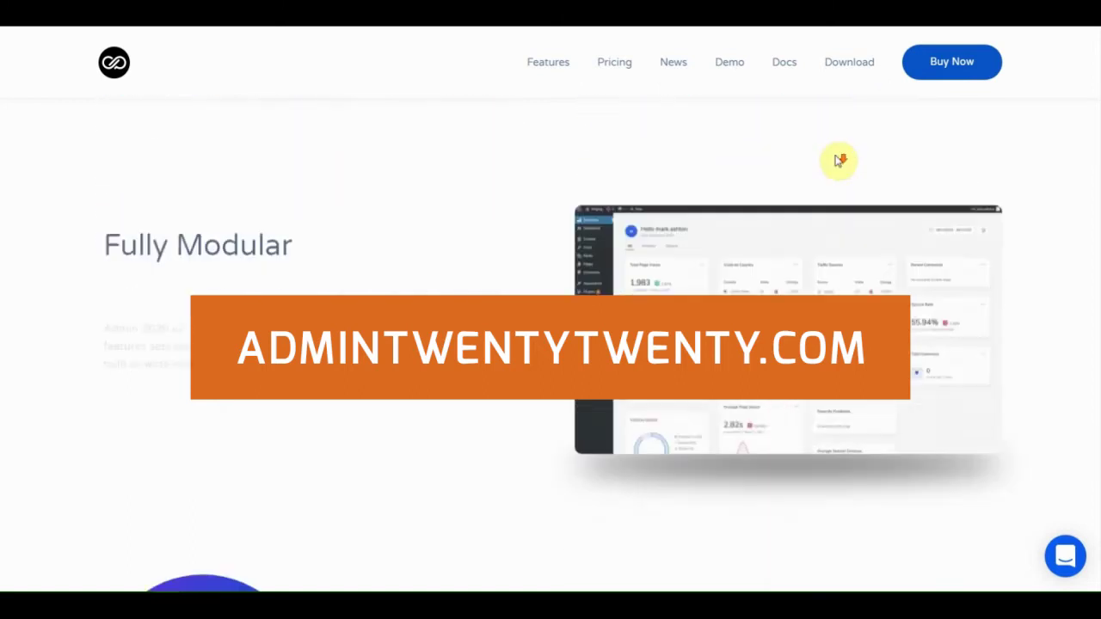
pyautogui.scroll(-2, 838, 159)
pyautogui.scroll(-2, 839, 160)
pyautogui.scroll(-3, 839, 160)
pyautogui.scroll(-3, 838, 160)
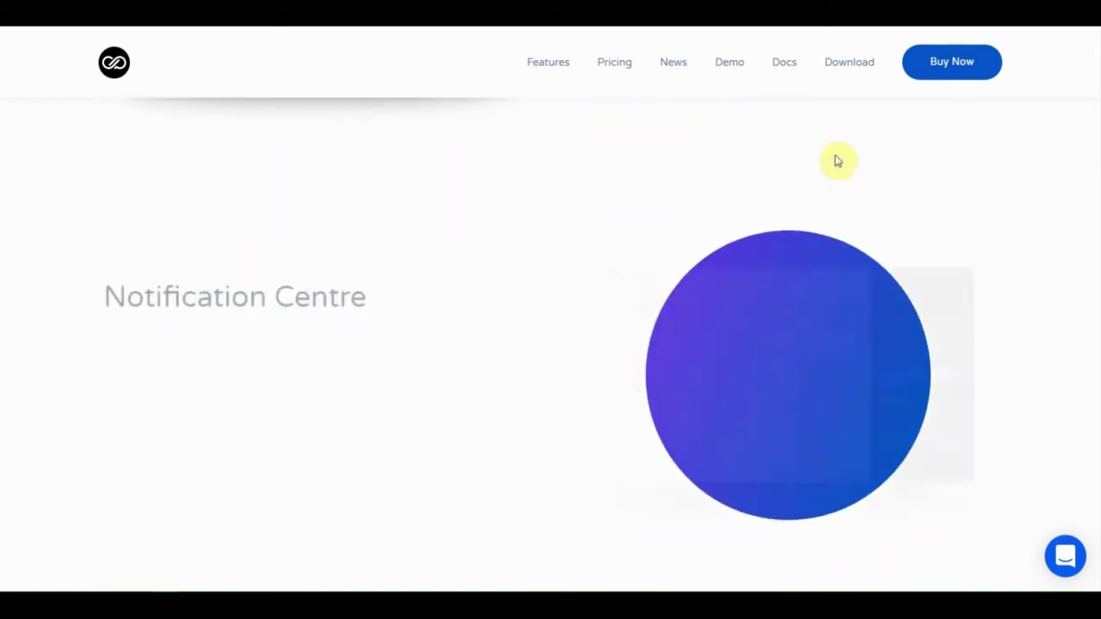
pyautogui.scroll(-3, 838, 159)
pyautogui.scroll(-3, 839, 160)
pyautogui.scroll(-3, 838, 160)
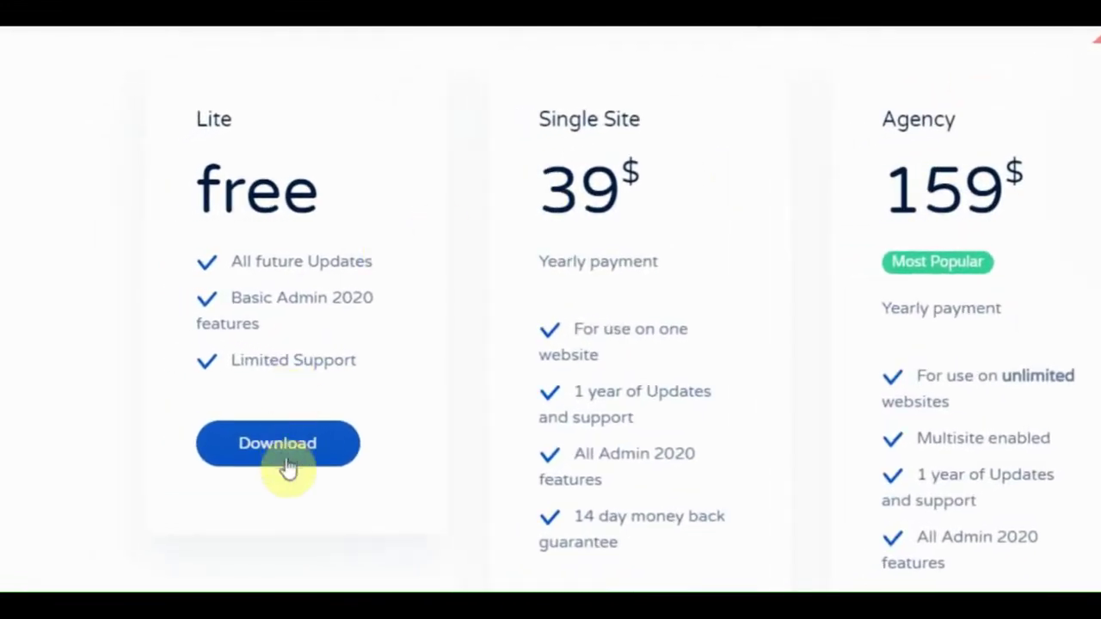
# Step: Choose the free Lite plan and autofill the checkout name and email from saved details
pyautogui.click(288, 467)
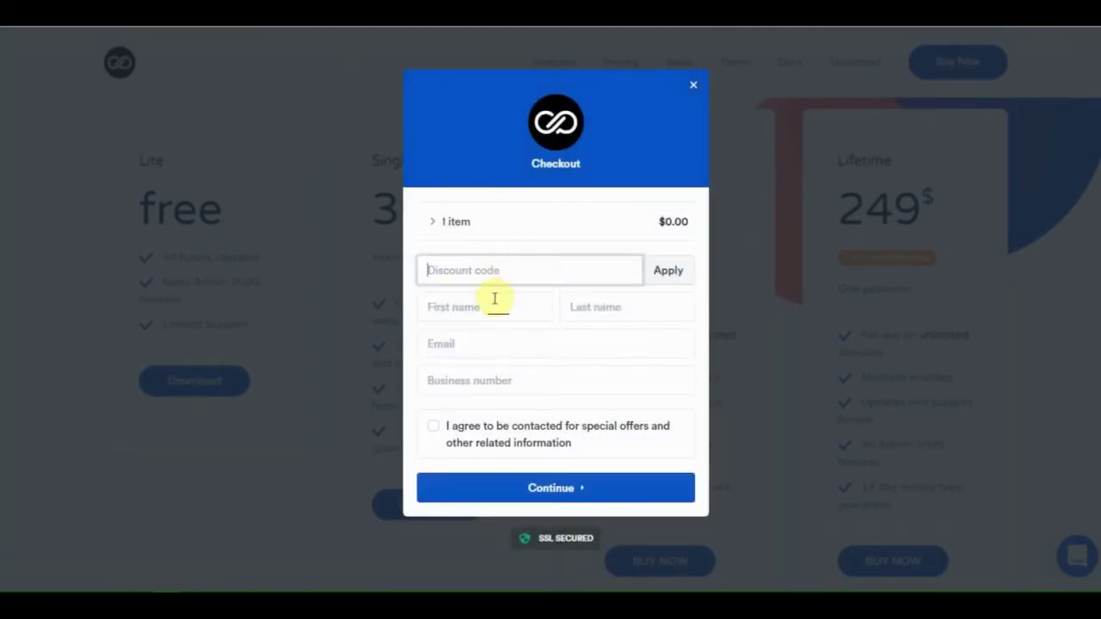
pyautogui.click(492, 307)
pyautogui.click(485, 355)
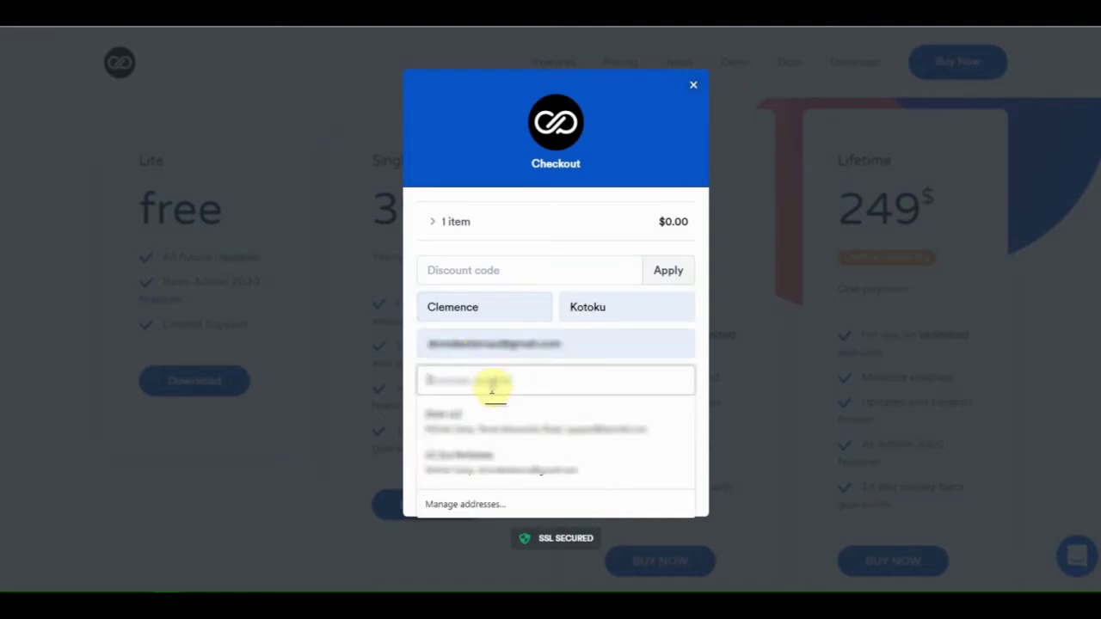
pyautogui.click(492, 428)
# Step: Re-enter the business number from a suggestion and agree to special-offer contact
pyautogui.click(491, 383)
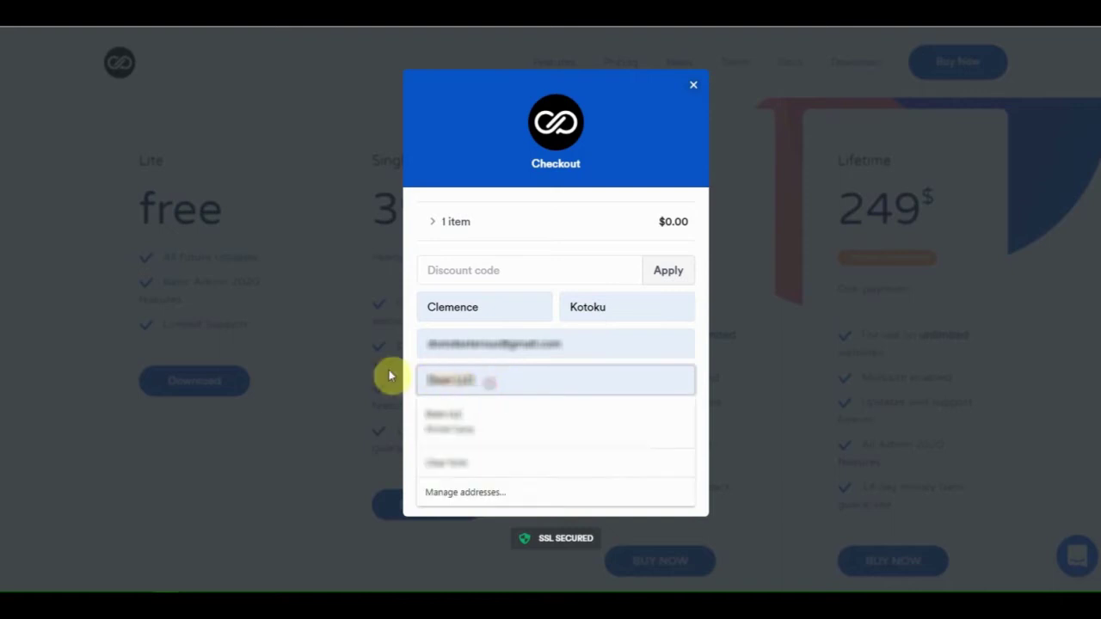
pyautogui.hotkey('ctrl', 'a')
pyautogui.press('BackSpace')
pyautogui.write('ca')
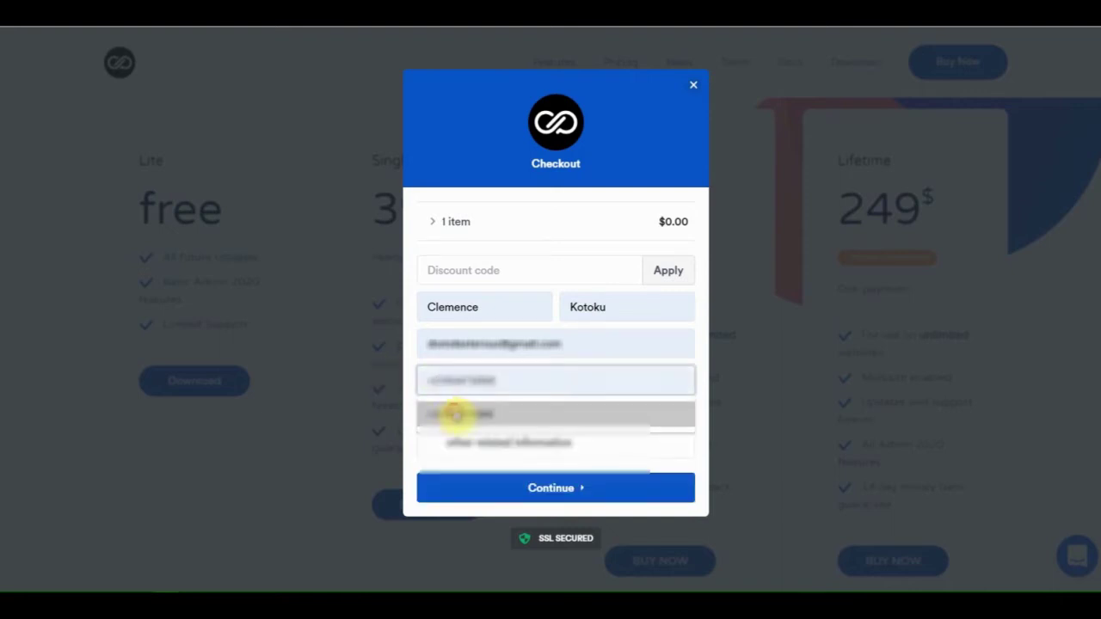
pyautogui.click(454, 414)
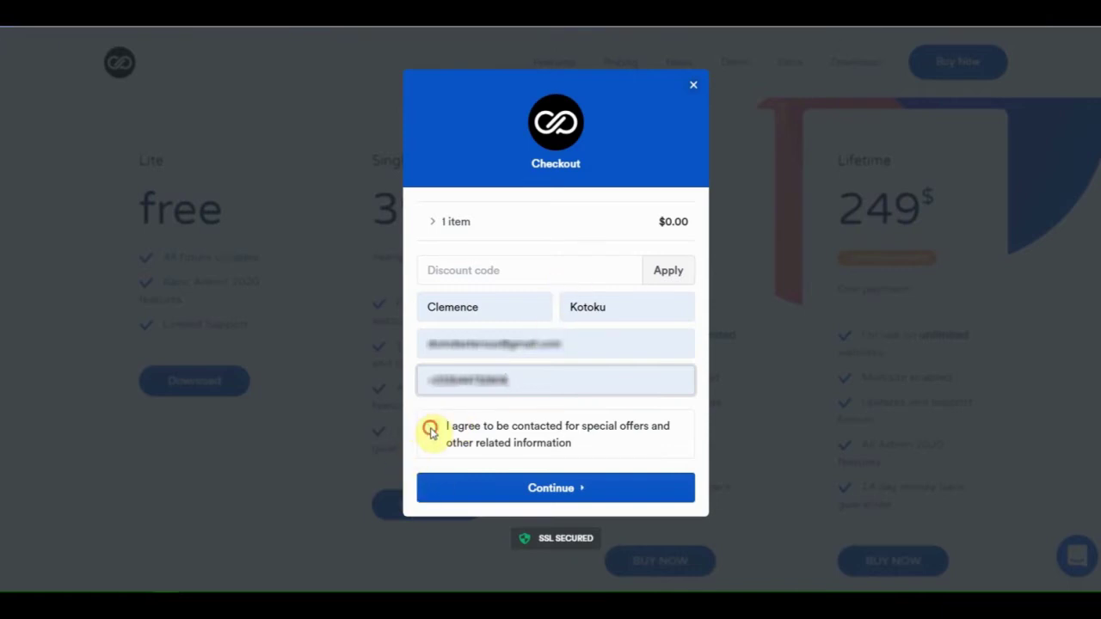
pyautogui.click(430, 427)
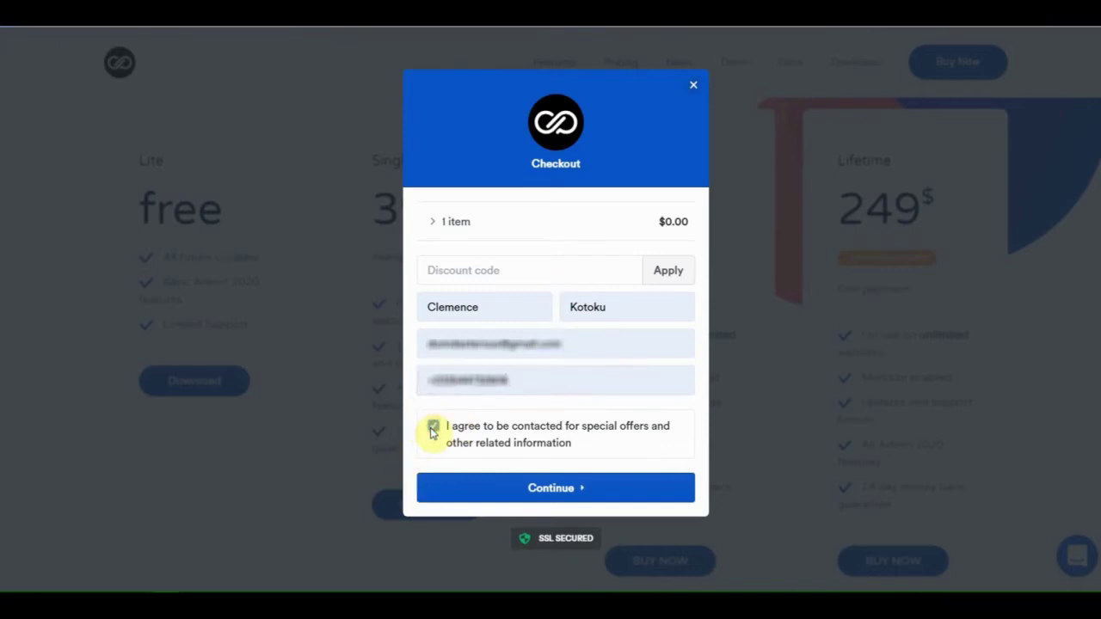
# Step: Confirm the free $0.00 order and download admin-2020-lite.2.0.7.zip
pyautogui.click(563, 496)
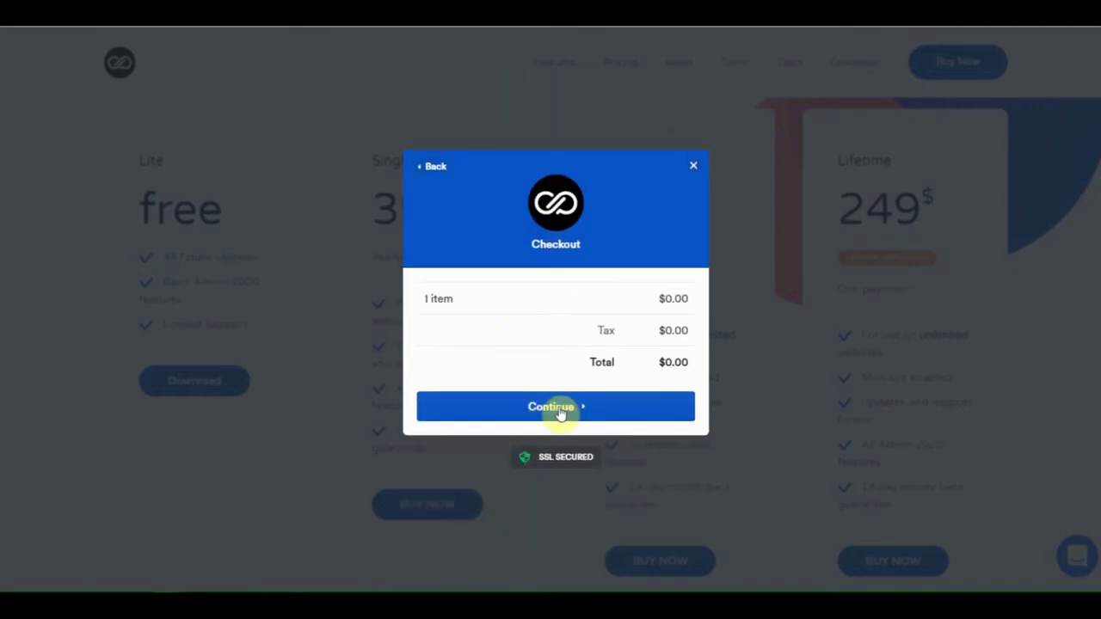
pyautogui.click(559, 411)
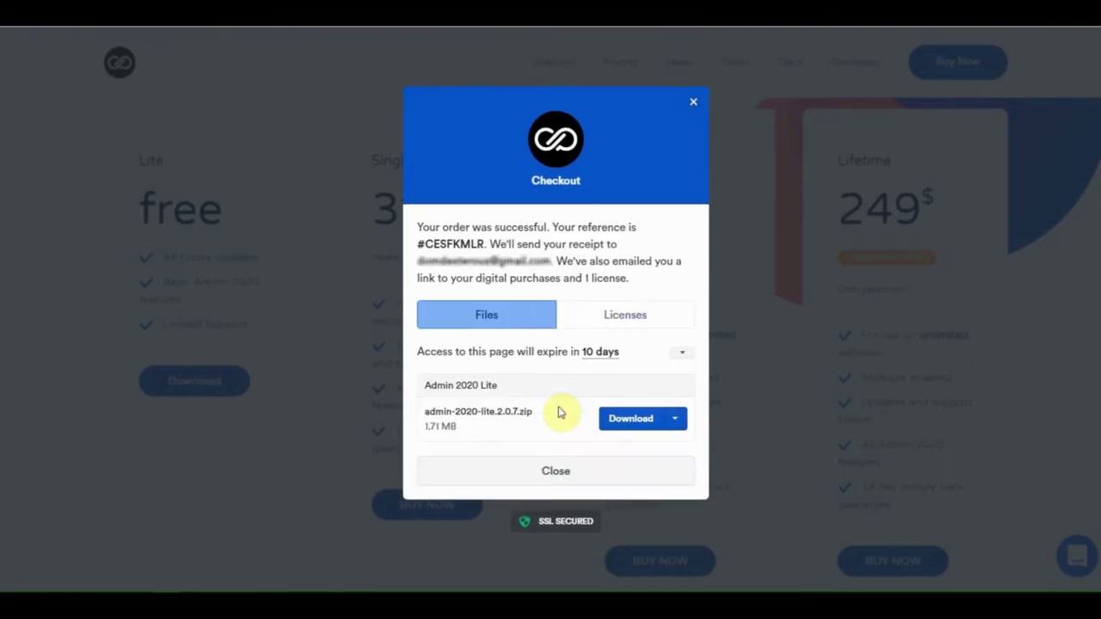
pyautogui.click(635, 421)
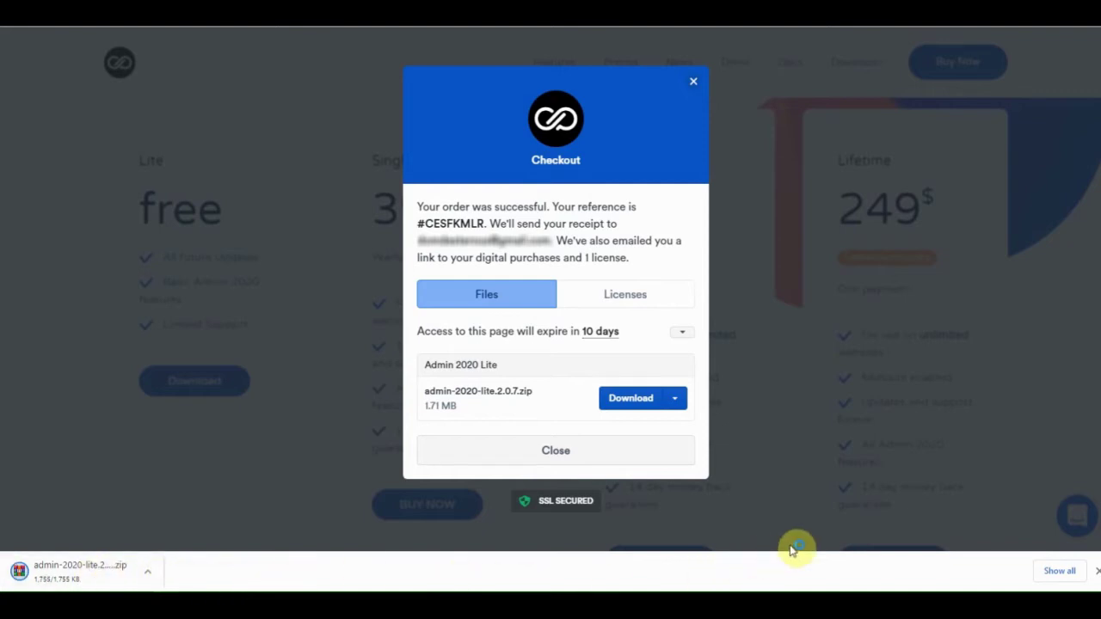
pyautogui.click(1095, 571)
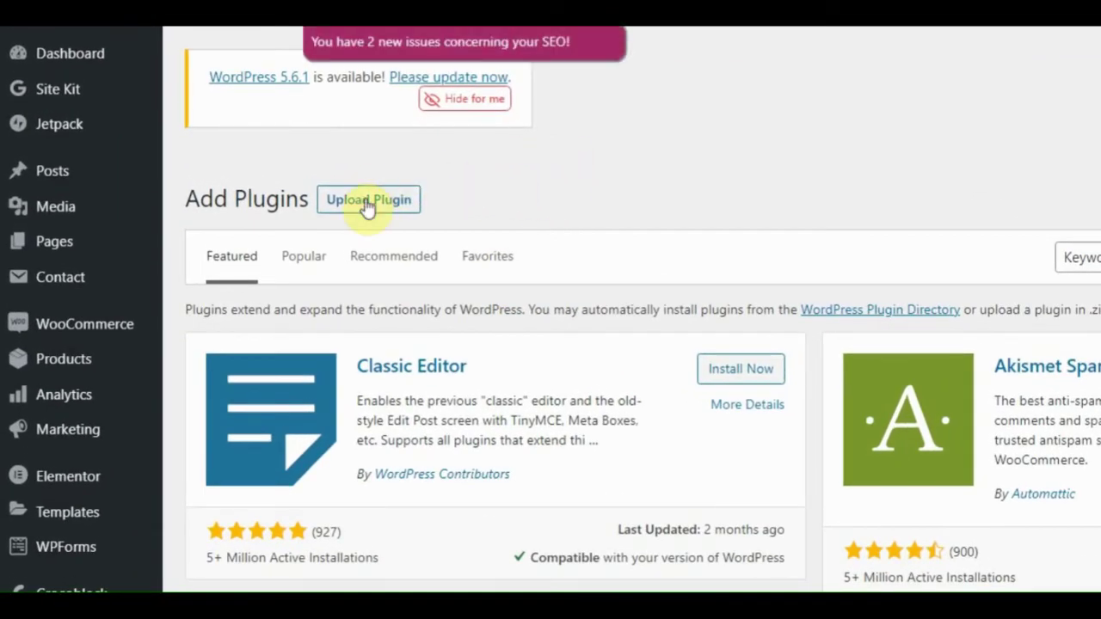
# Step: Select admin-2020-lite.2.0.7 (1).zip from Downloads in the Upload Plugin form
pyautogui.click(367, 200)
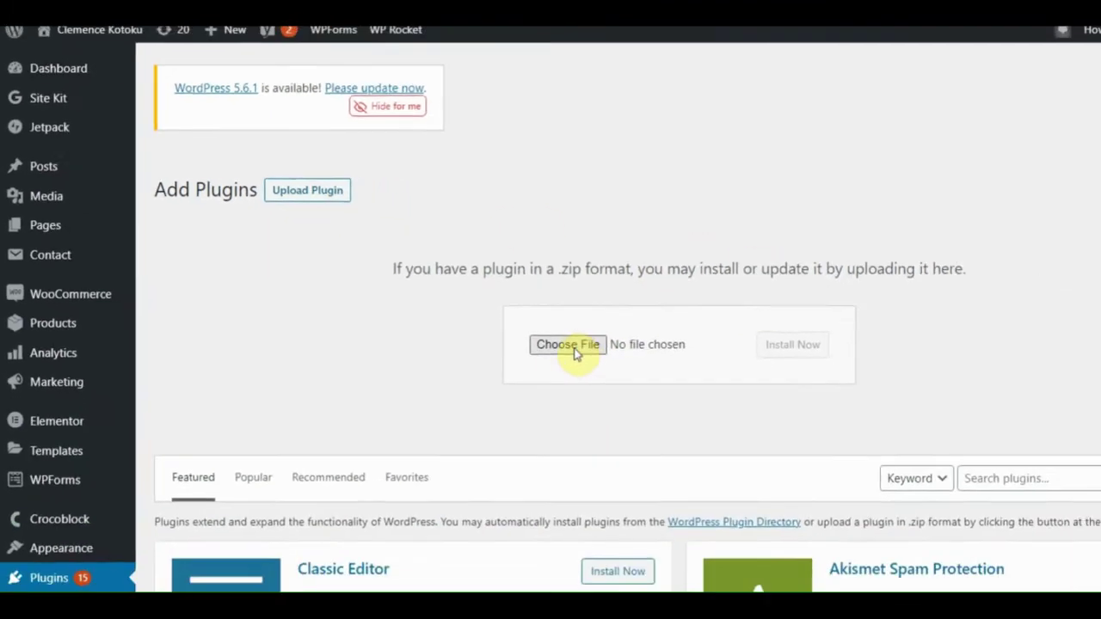
pyautogui.click(567, 344)
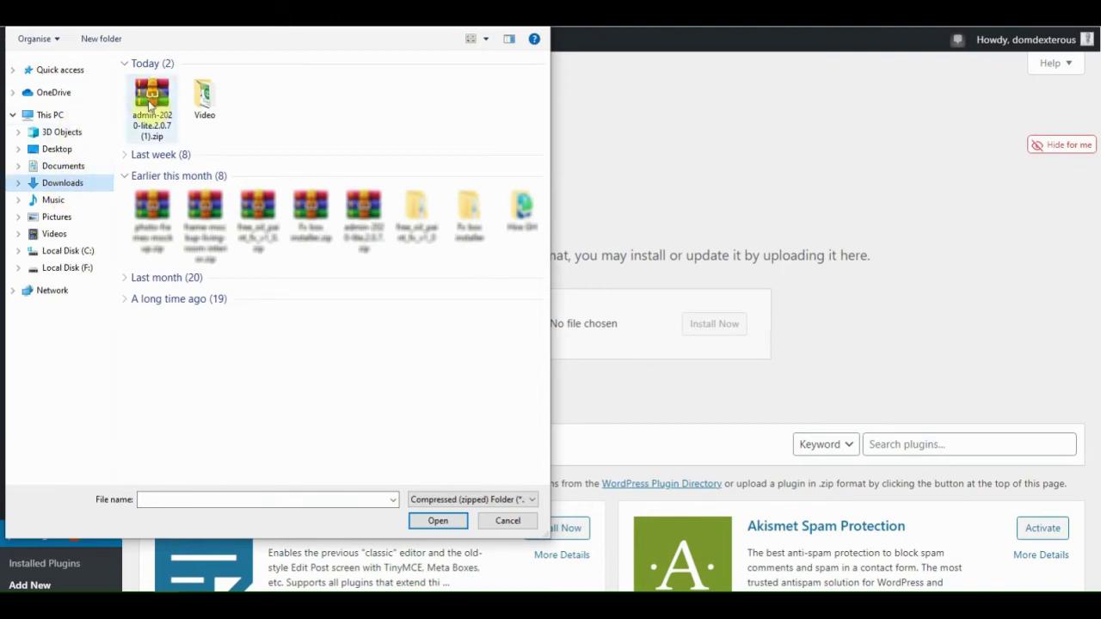
pyautogui.click(151, 104)
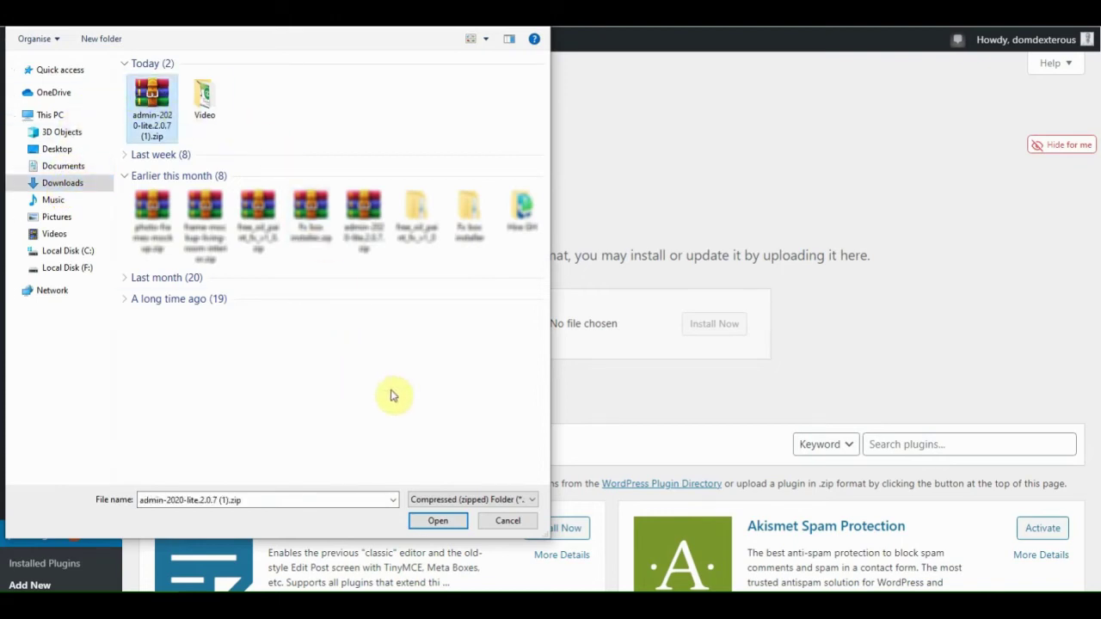
pyautogui.click(444, 522)
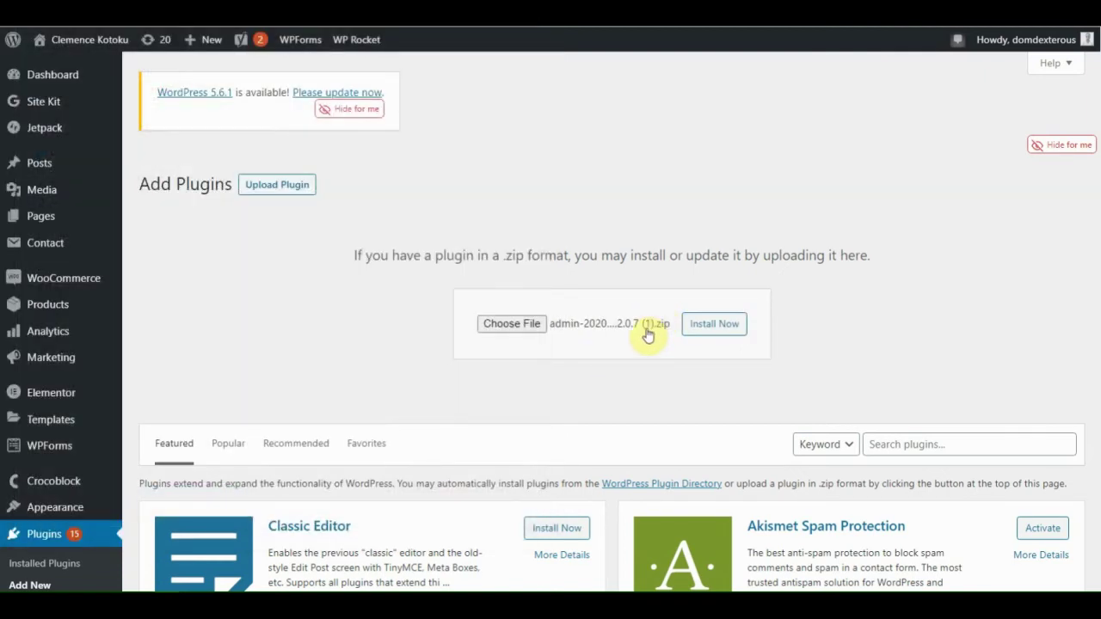
# Step: Install the Admin 2020 Lite zip and activate the plugin
pyautogui.click(720, 336)
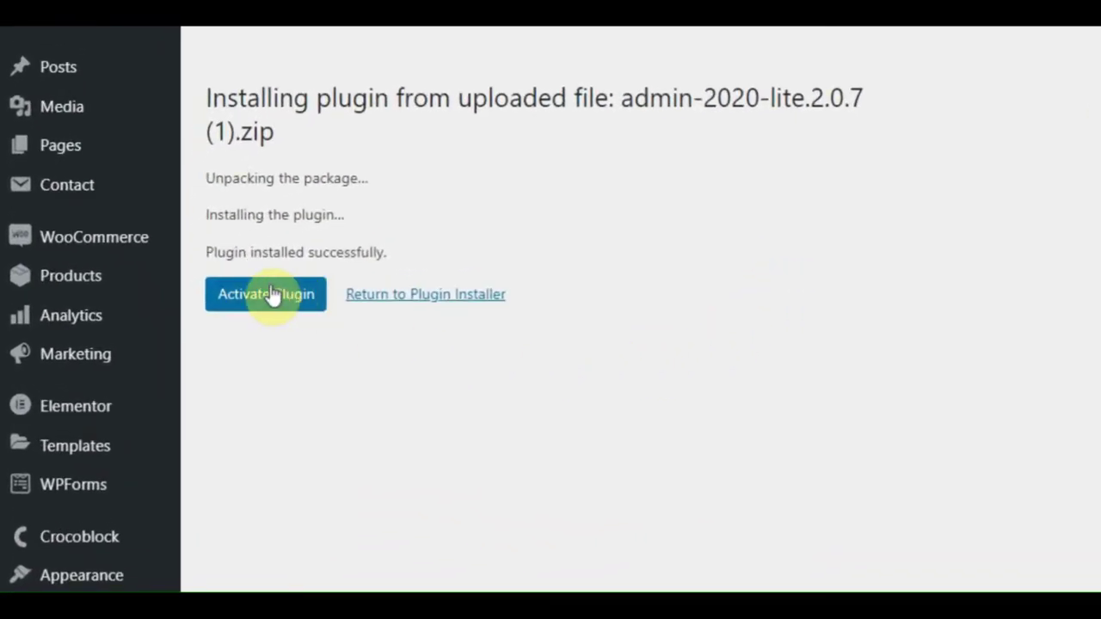
pyautogui.click(271, 295)
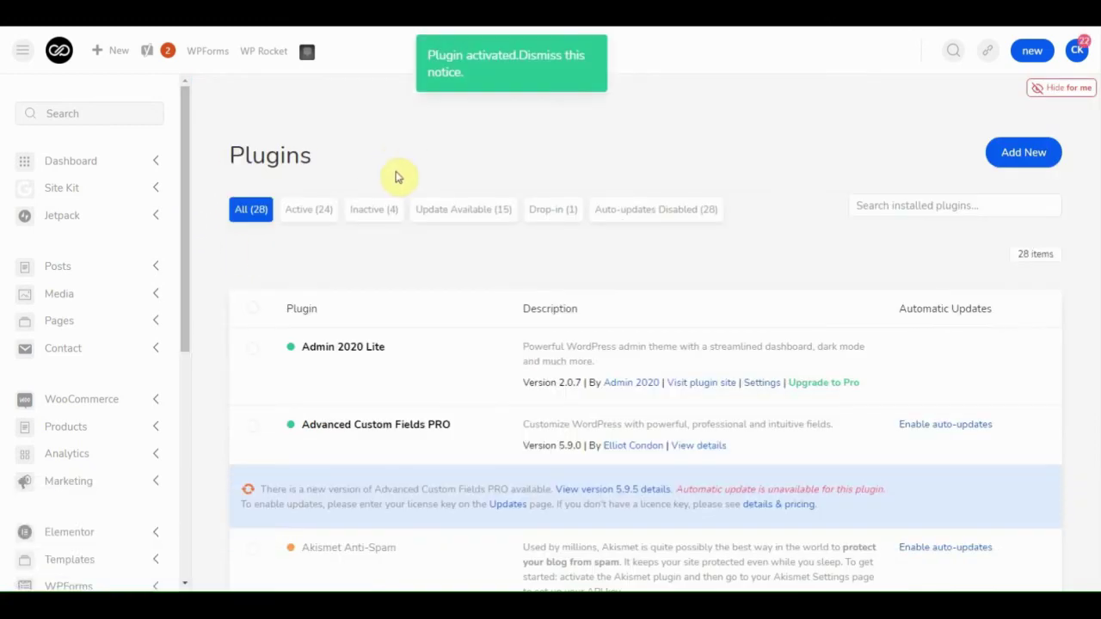
# Step: Go to Dashboard Home and view the account panel's 19 pending updates and notifications
pyautogui.click(65, 163)
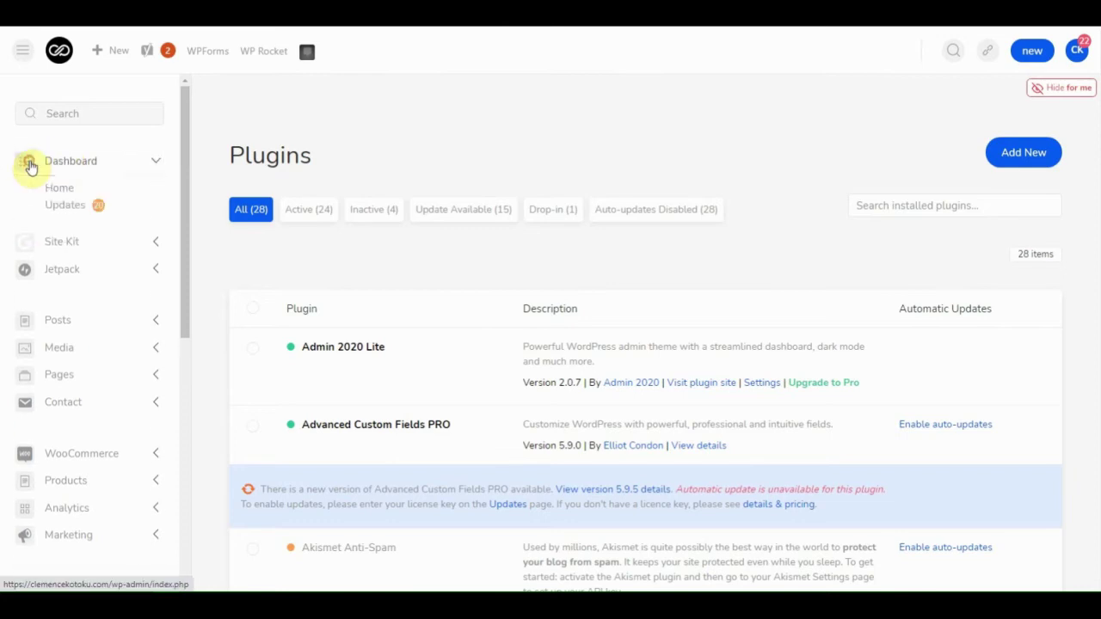
pyautogui.click(60, 189)
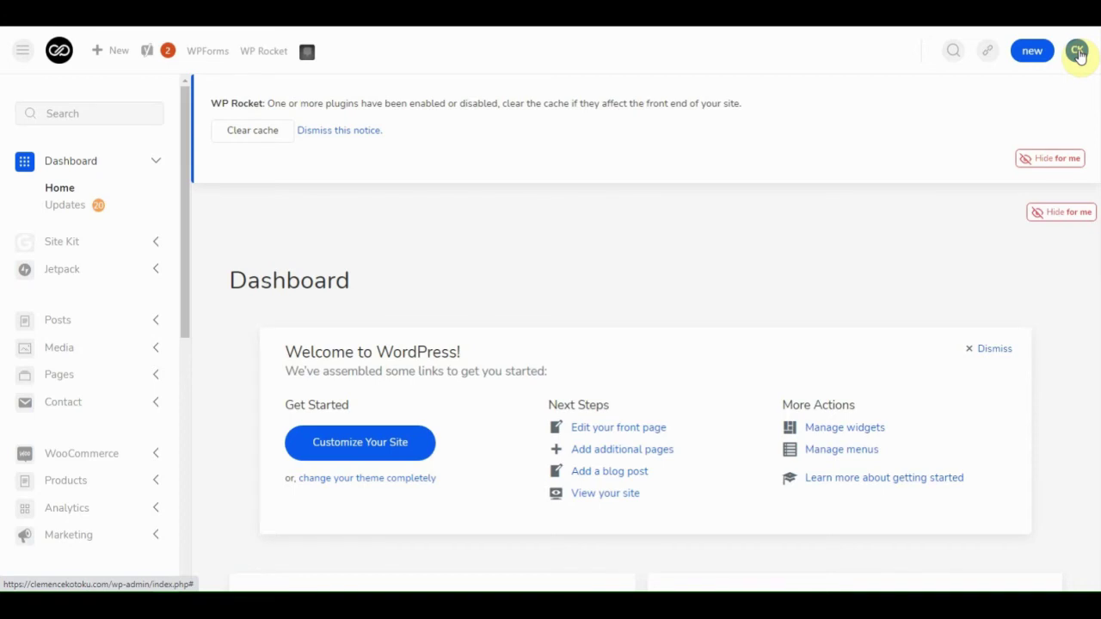
pyautogui.click(1079, 54)
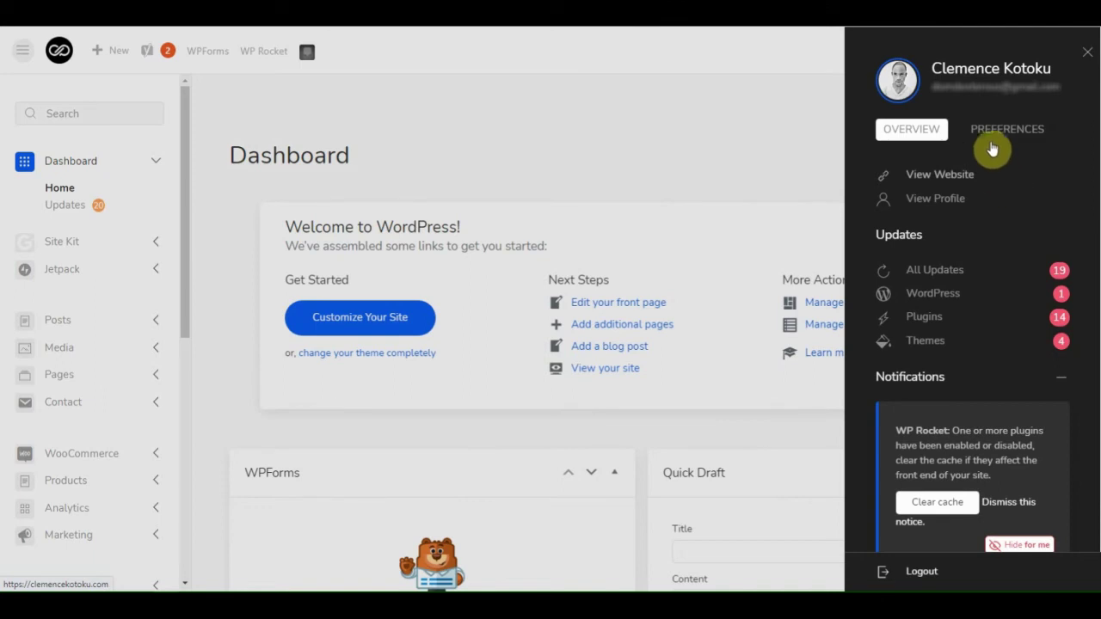
pyautogui.scroll(-3, 1010, 157)
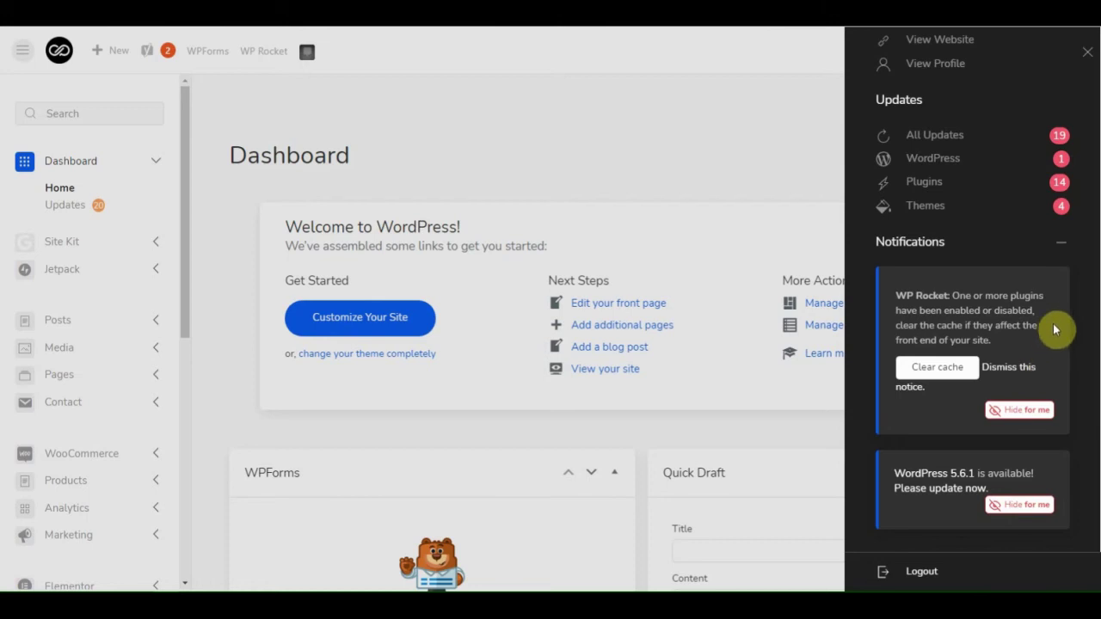
pyautogui.scroll(3, 1053, 325)
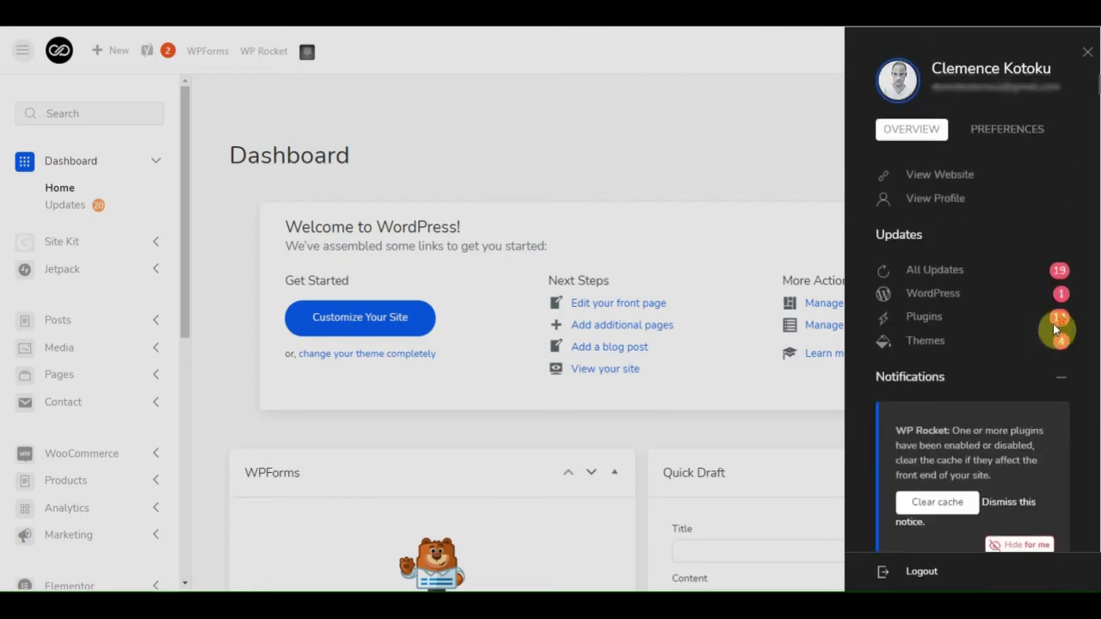
# Step: Switch Dark Mode to ON in the account panel's Preferences, then close the panel
pyautogui.click(1001, 136)
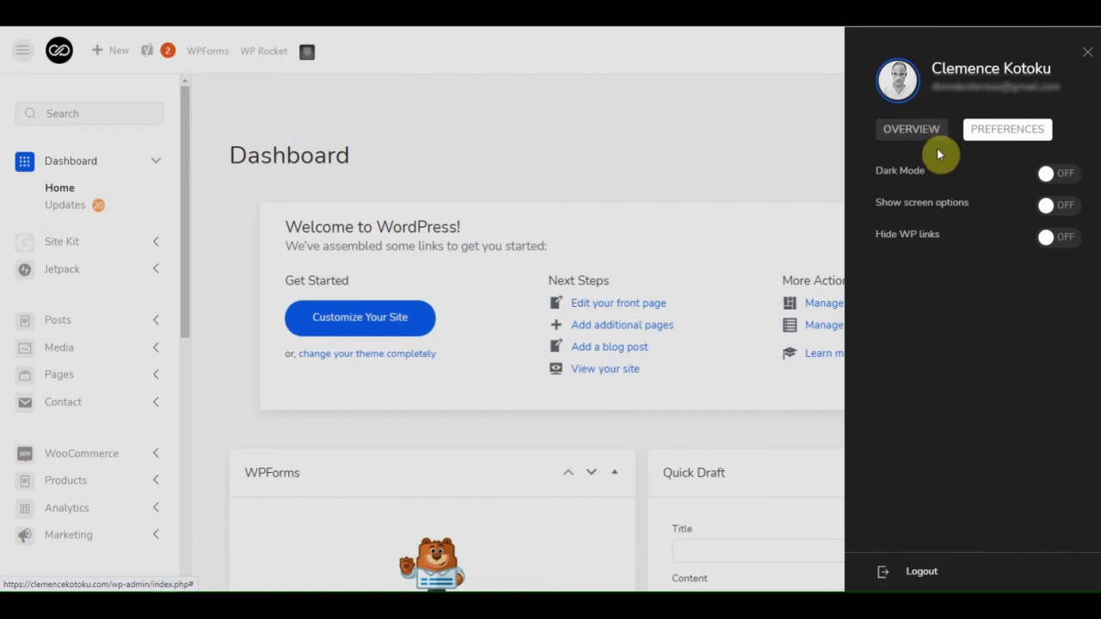
pyautogui.click(1056, 175)
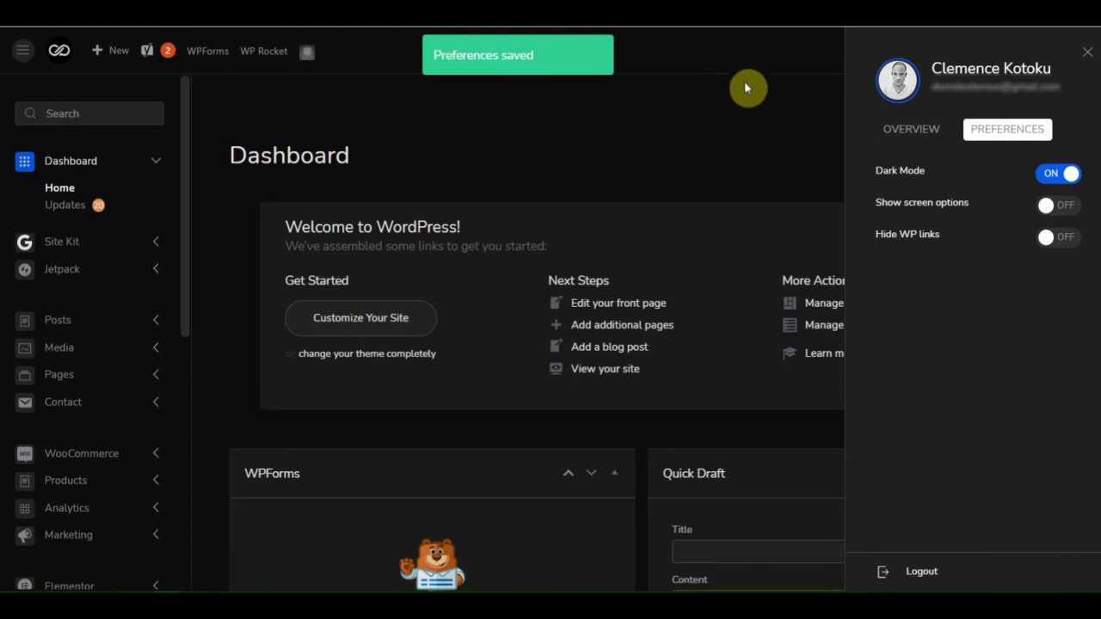
pyautogui.click(737, 127)
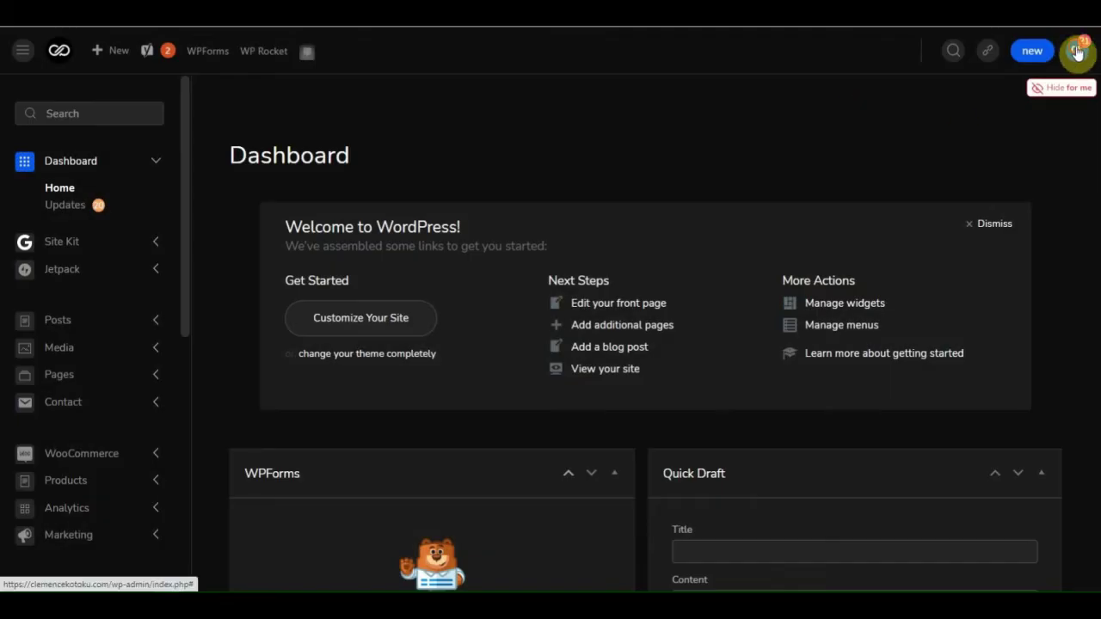
# Step: Turn Show screen options ON in account Preferences and reopen the panel to confirm it
pyautogui.click(1082, 49)
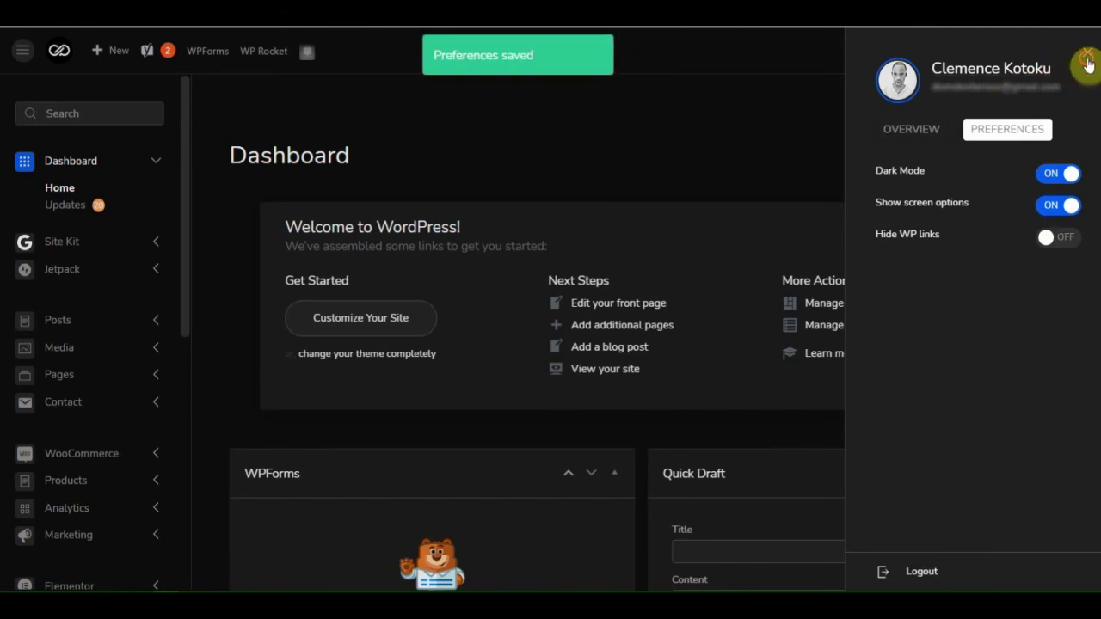
pyautogui.click(841, 96)
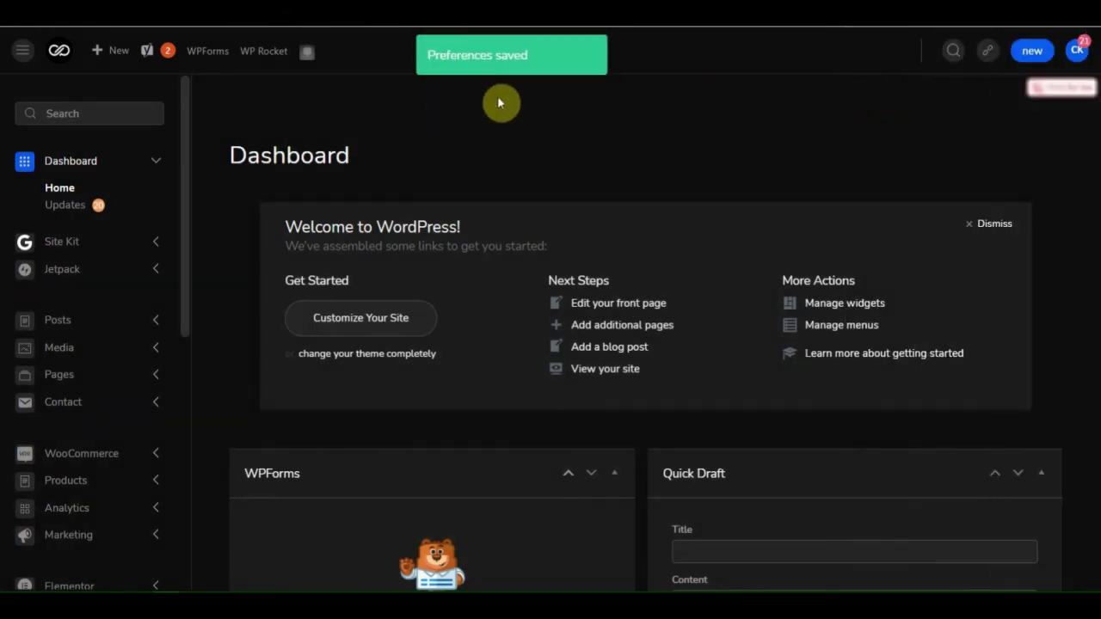
pyautogui.scroll(-2, 343, 103)
pyautogui.scroll(-1, 172, 107)
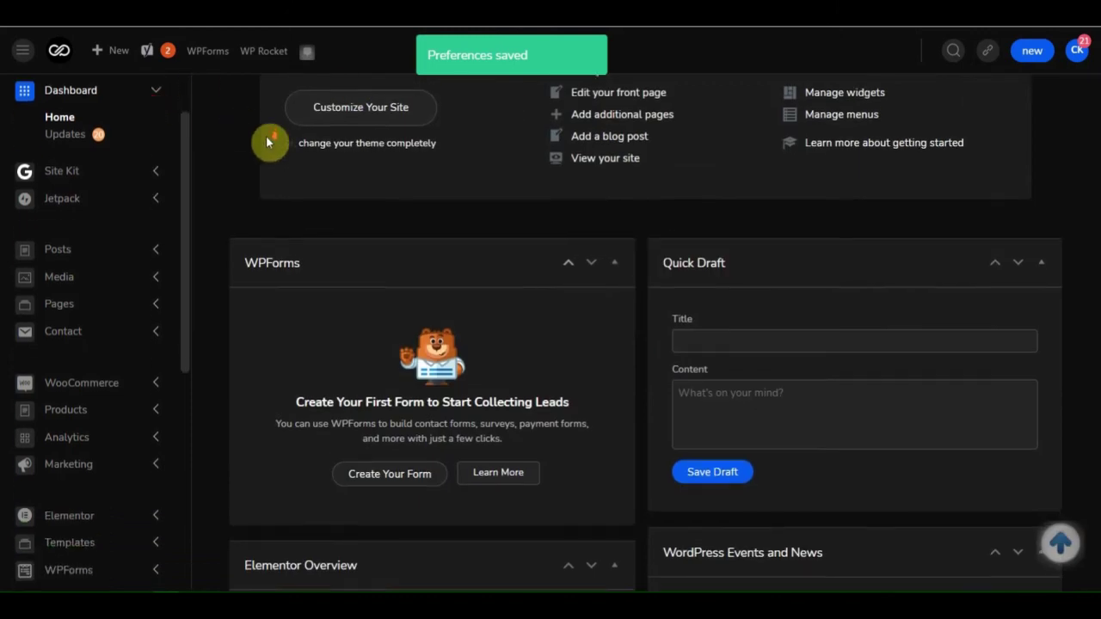
pyautogui.scroll(3, 263, 137)
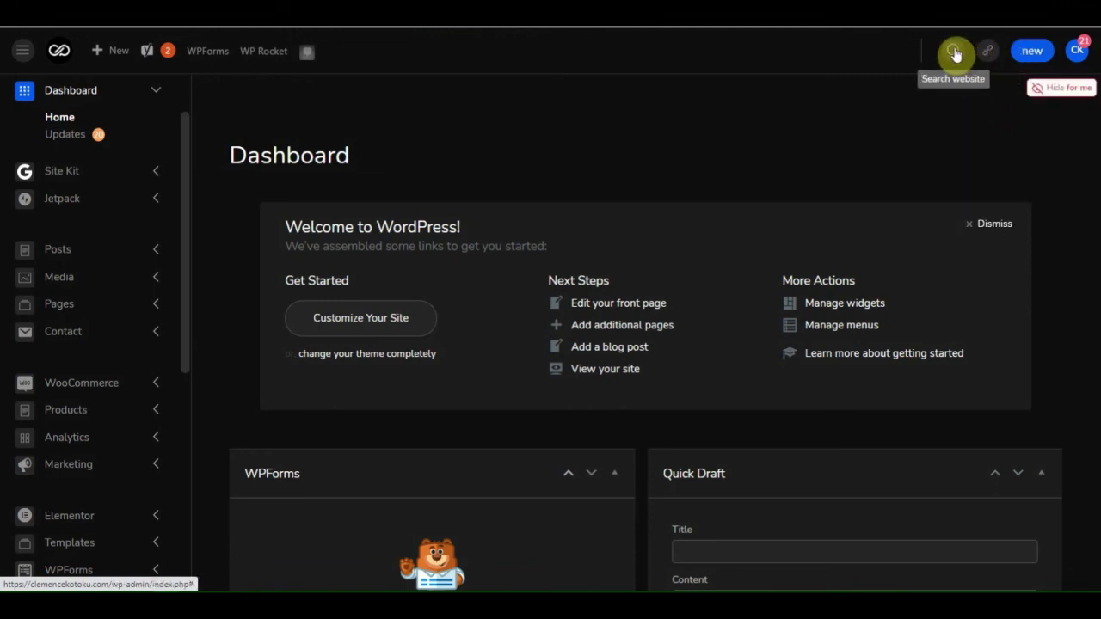
pyautogui.click(1076, 56)
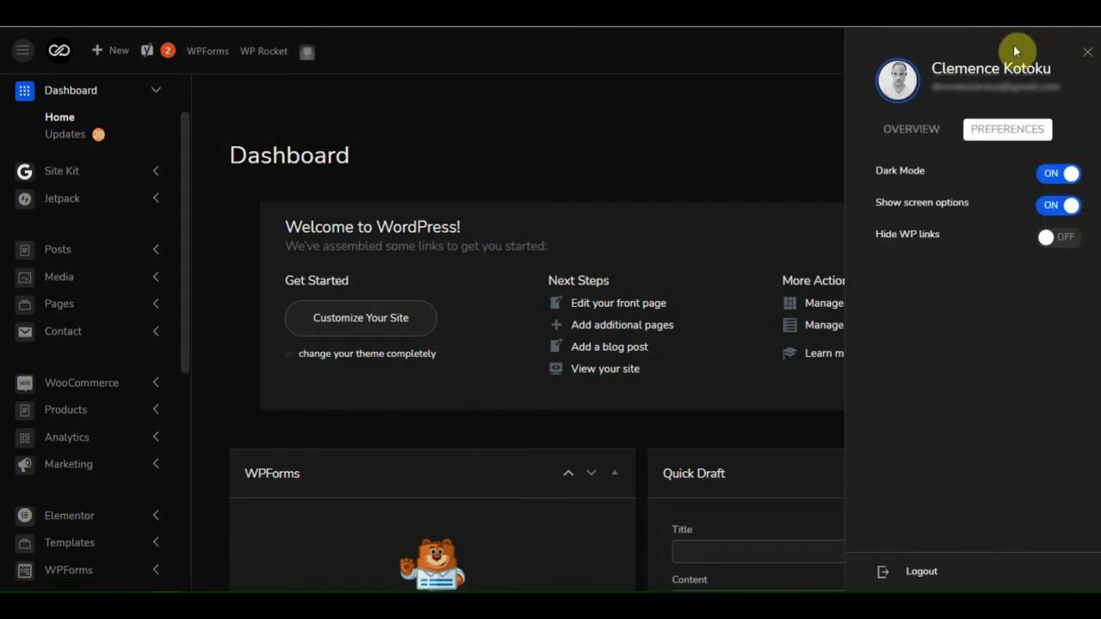
pyautogui.click(677, 155)
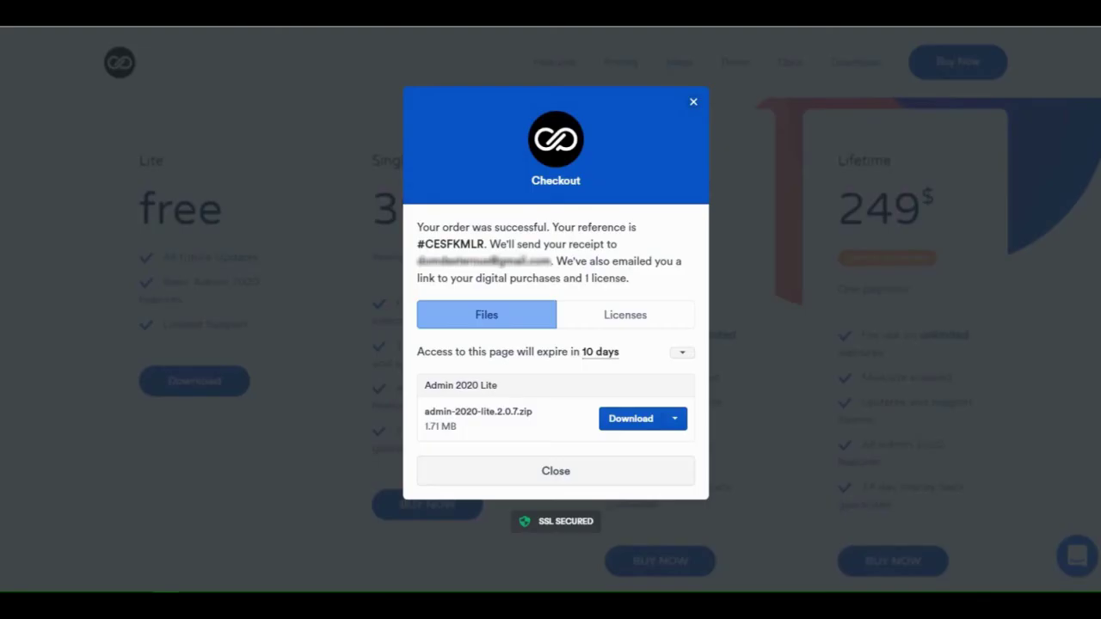
# Step: Show the Lite license key under Licenses and copy it
pyautogui.click(632, 317)
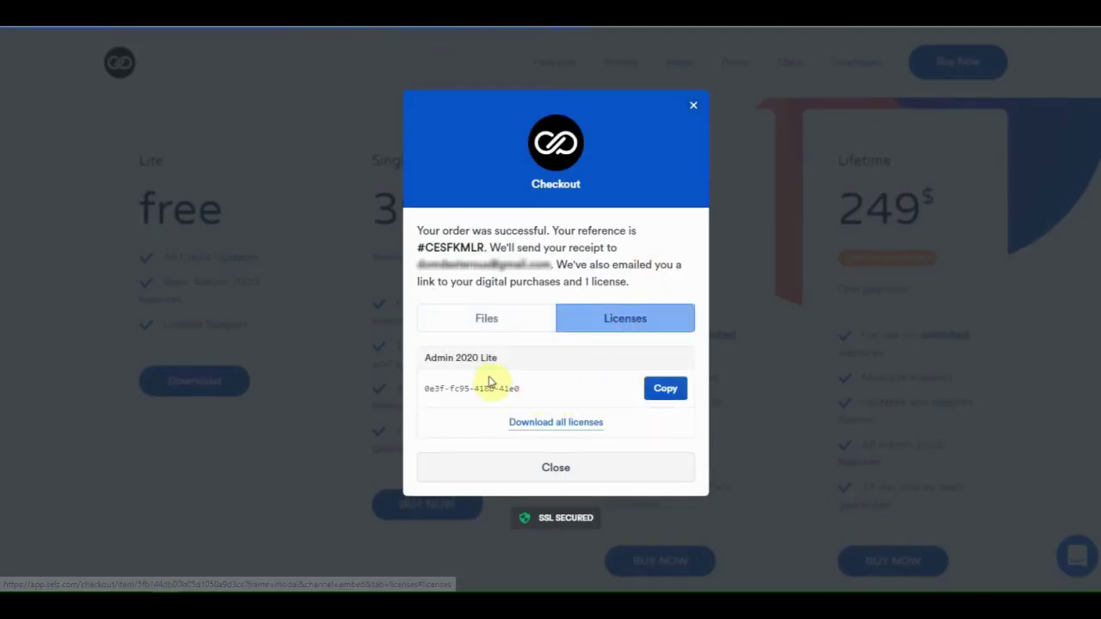
pyautogui.click(663, 394)
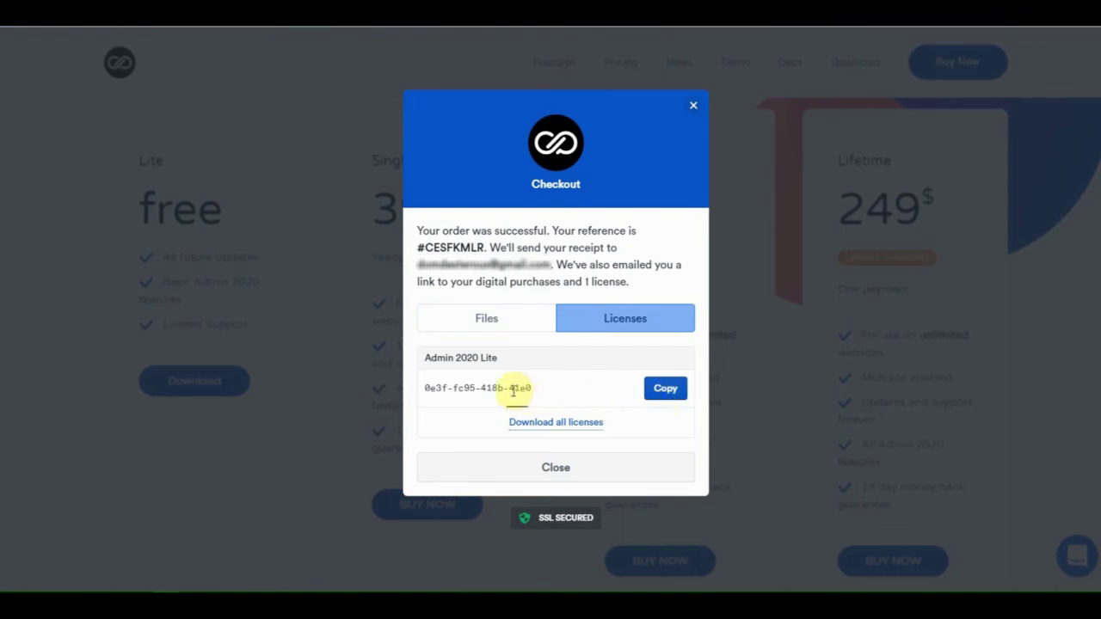